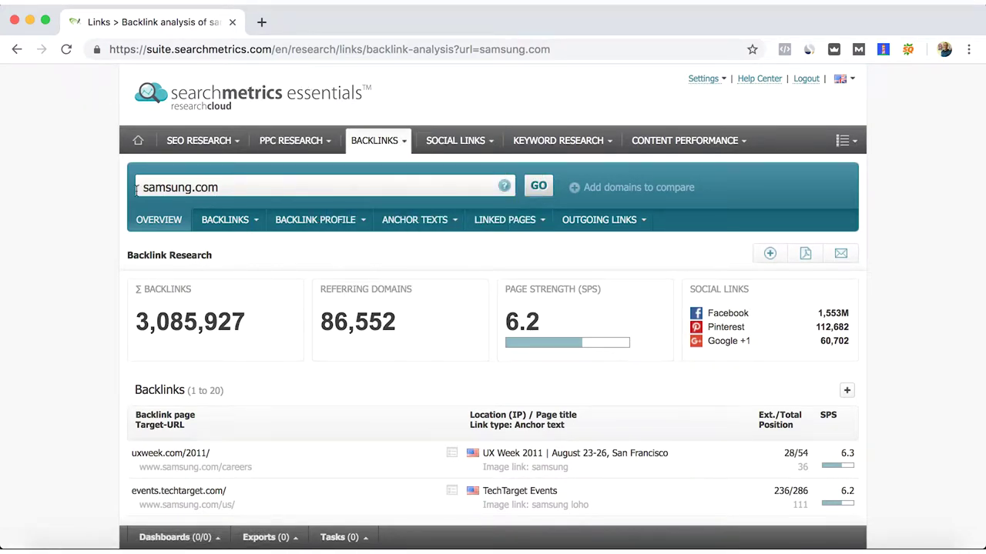
Step: Examine the backlink overview's summary boxes for samsung.com: total backlinks, referring domains, page strength and social links
scroll(105, 196, "down", 3)
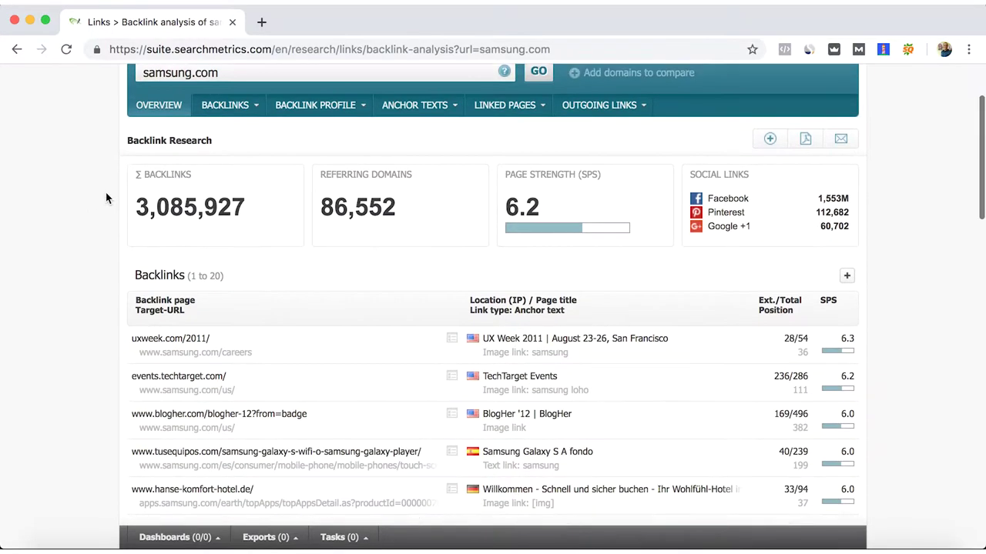
mouse_move(139, 165)
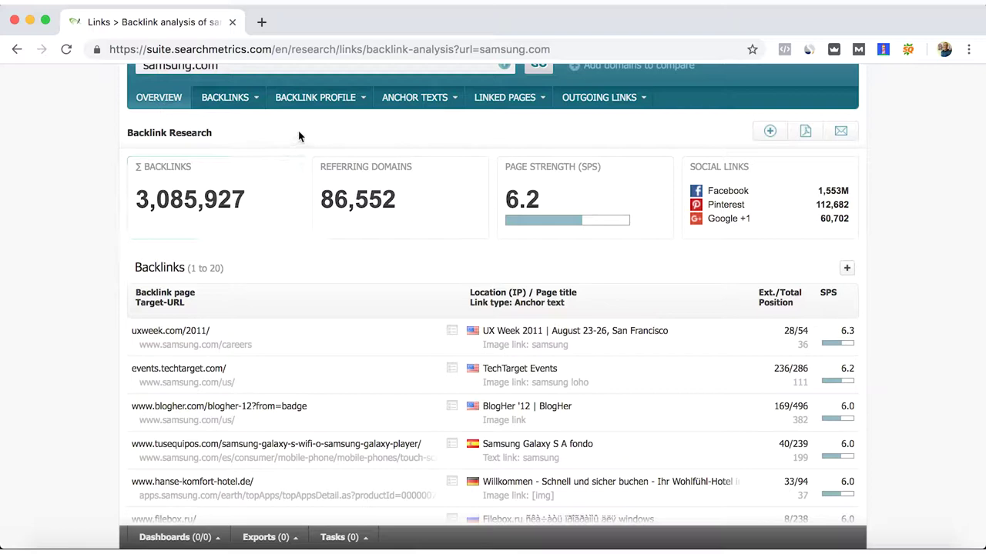
scroll(306, 136, "up", 3)
mouse_move(307, 140)
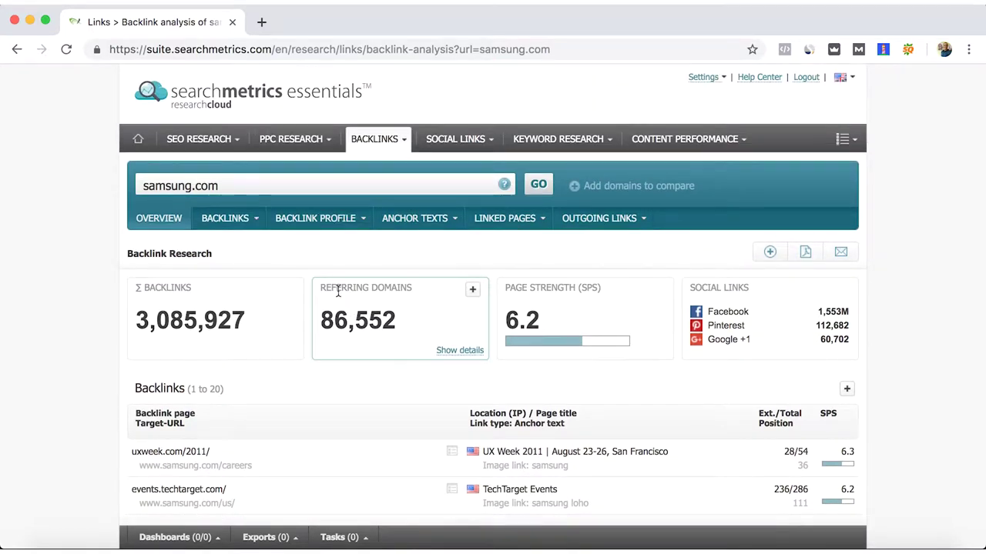
mouse_move(341, 308)
mouse_move(601, 286)
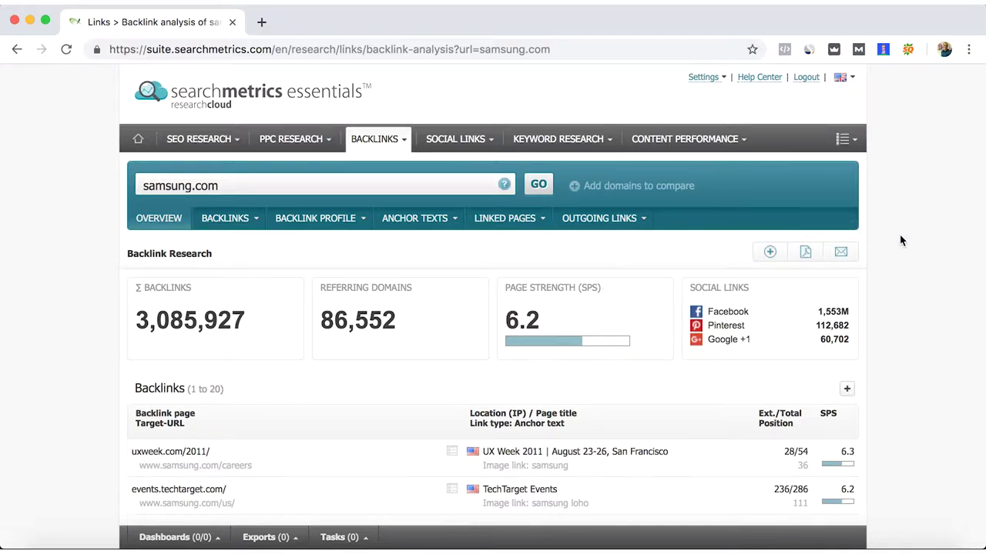
scroll(901, 241, "down", 1)
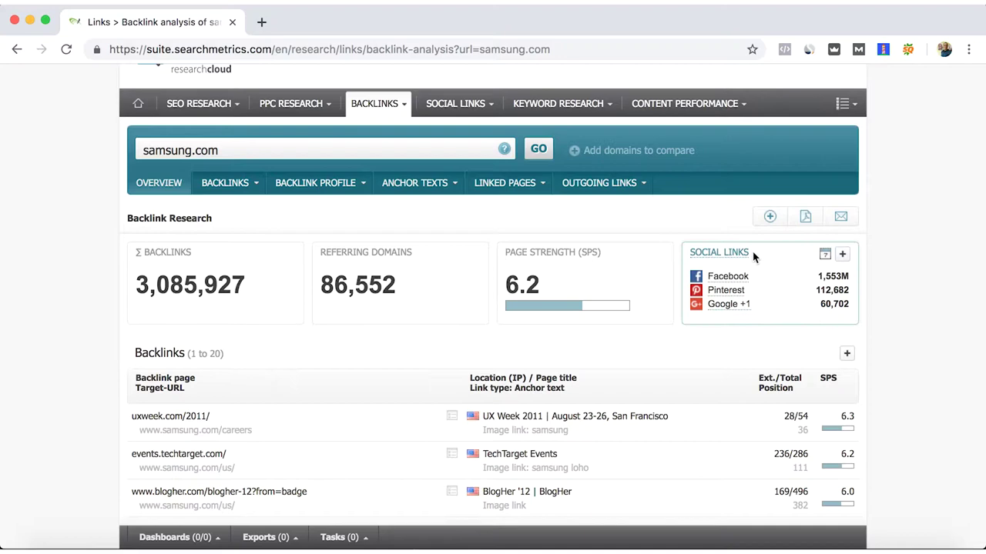
scroll(907, 287, "down", 2)
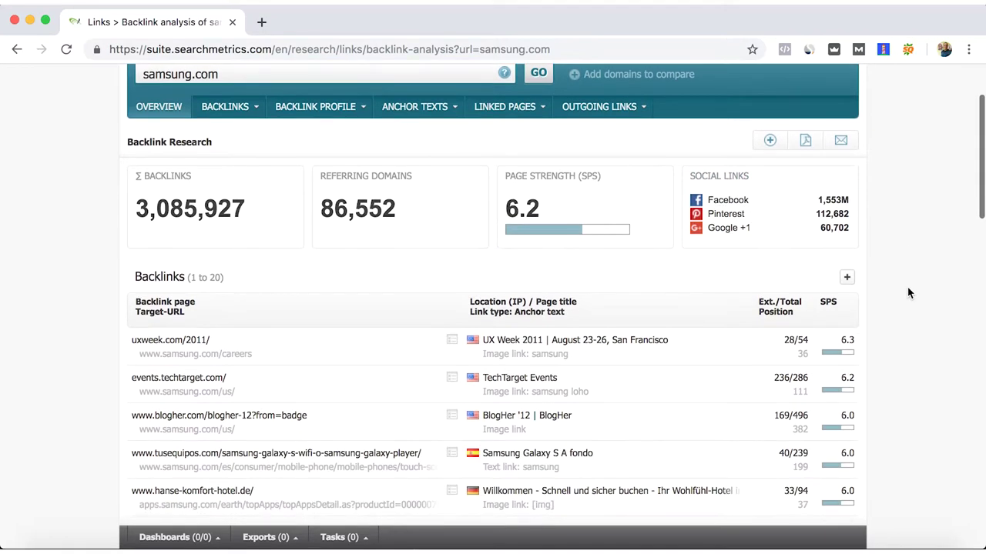
Step: Examine the samsung.com backlinks table for backlink pages, target URLs, page titles, link types, link positions and page strength
scroll(907, 293, "down", 2)
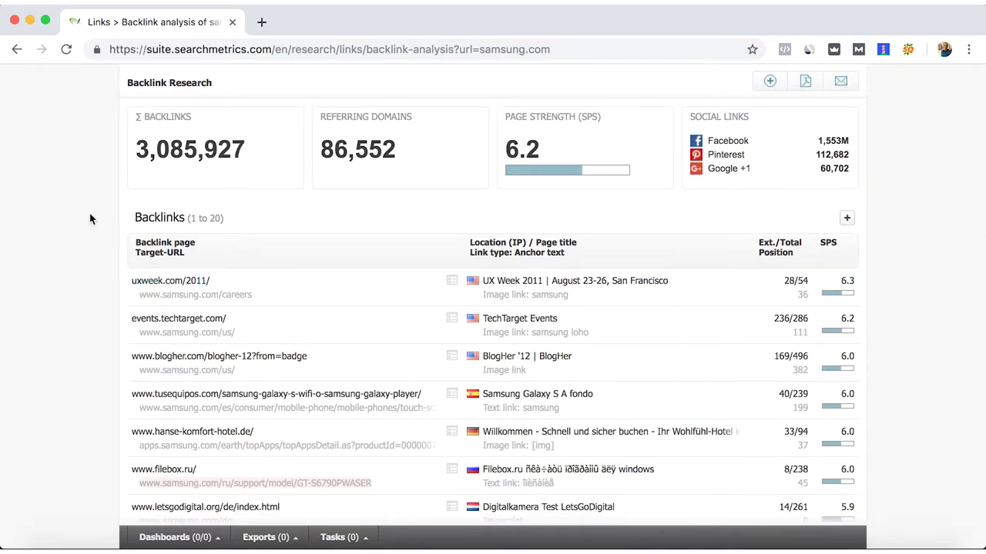
scroll(89, 219, "down", 3)
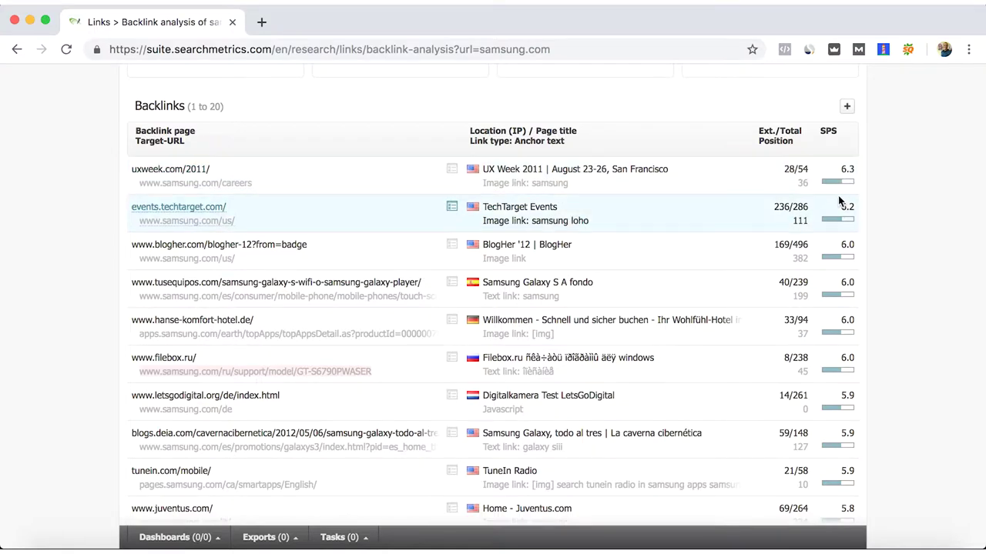
scroll(839, 200, "down", 5)
scroll(838, 201, "down", 3)
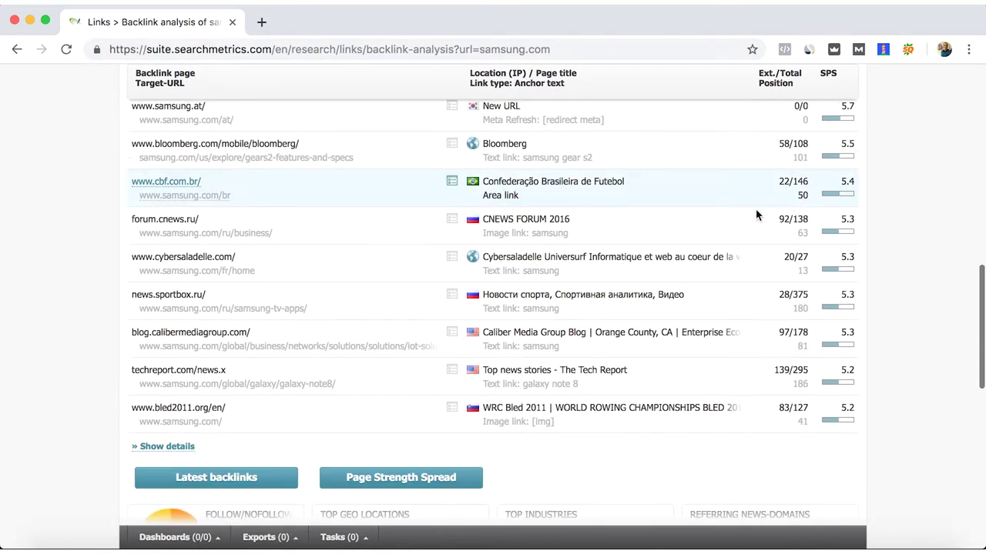
scroll(108, 167, "down", 3)
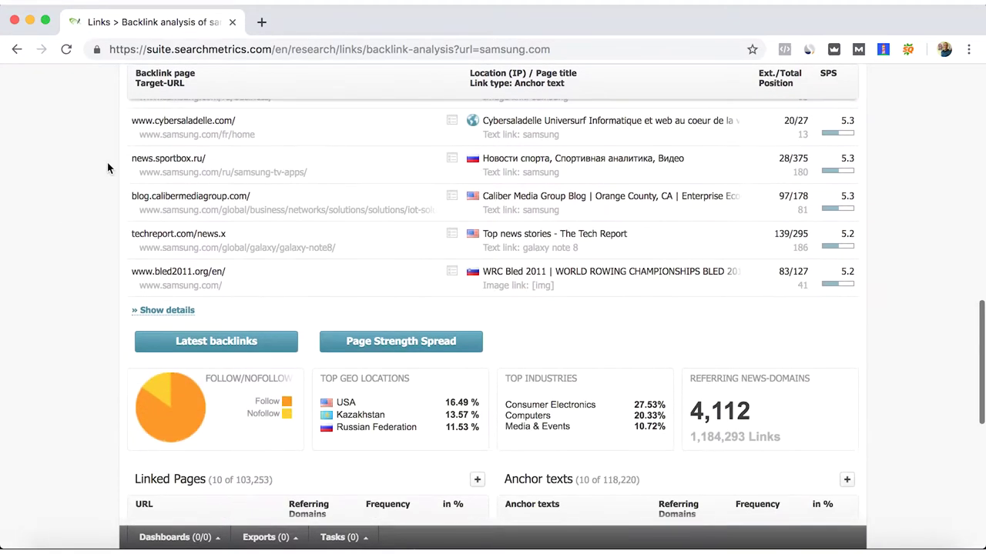
scroll(108, 167, "up", 3)
scroll(108, 167, "up", 8)
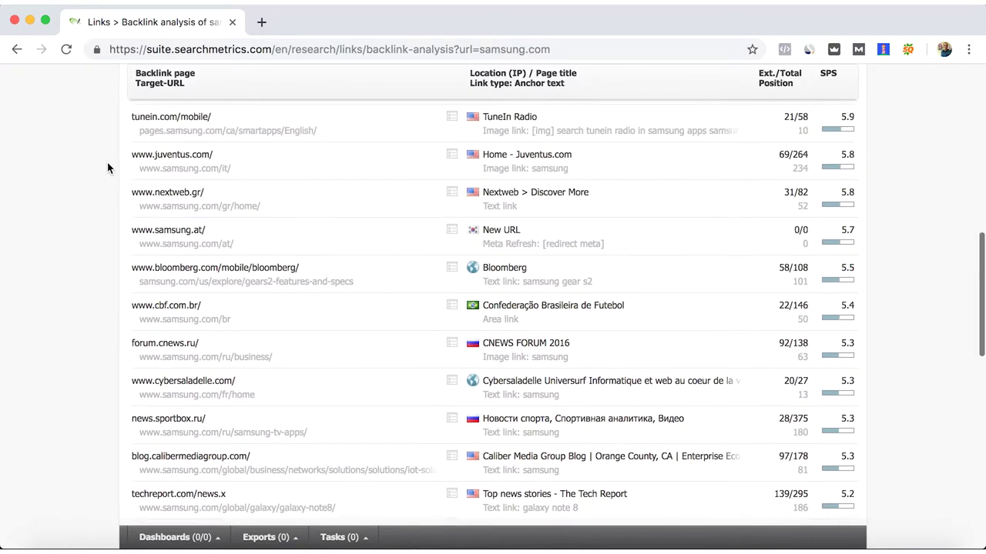
scroll(107, 167, "up", 5)
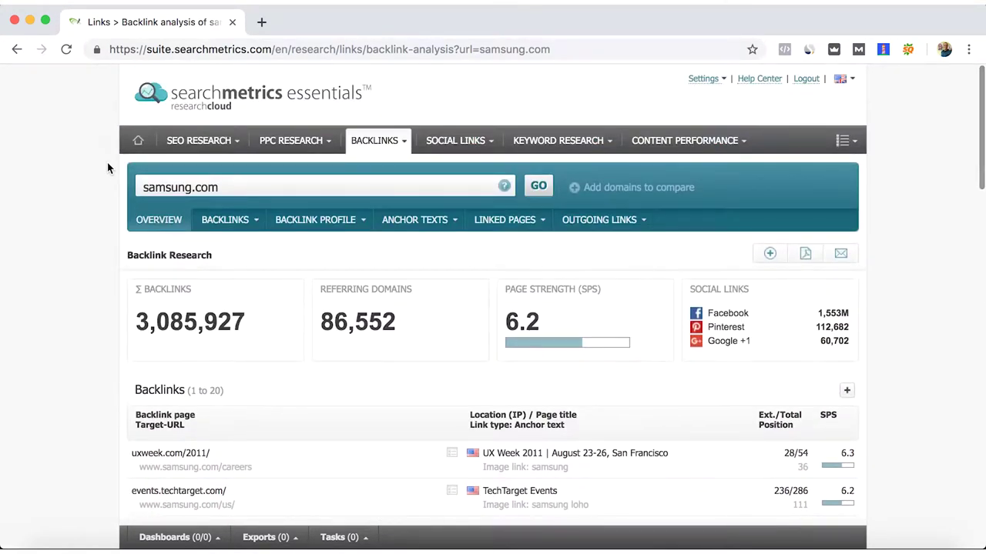
scroll(90, 202, "down", 1)
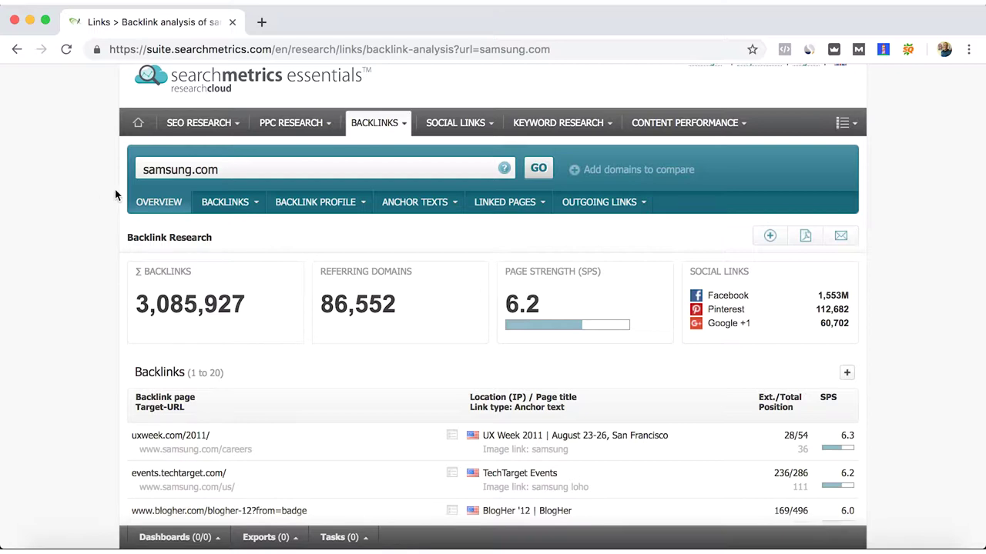
scroll(84, 231, "down", 5)
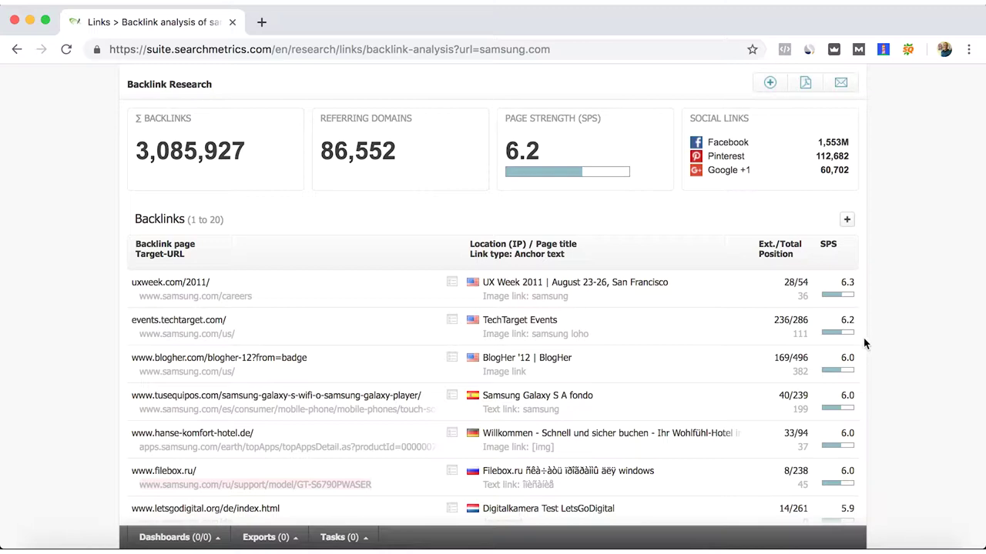
scroll(693, 372, "down", 1)
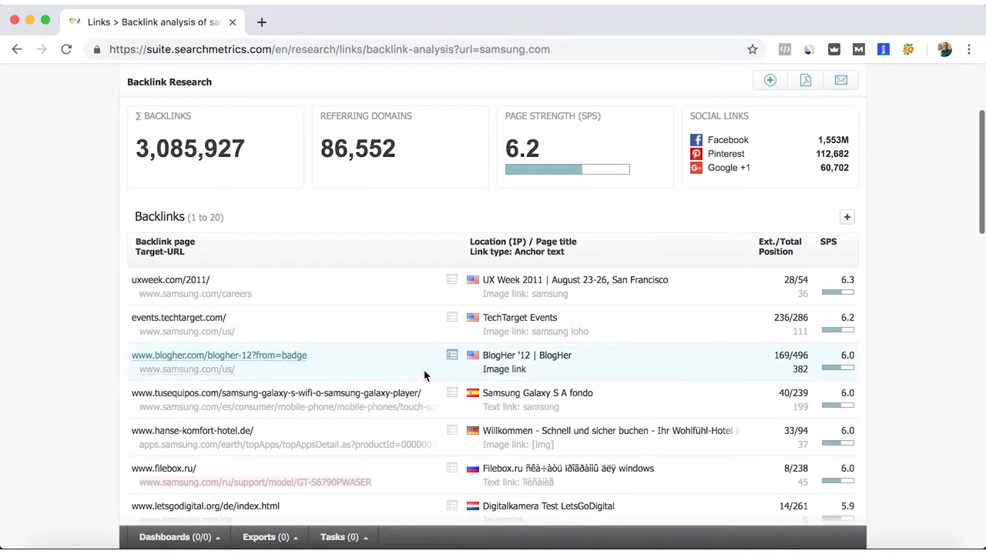
scroll(79, 355, "down", 3)
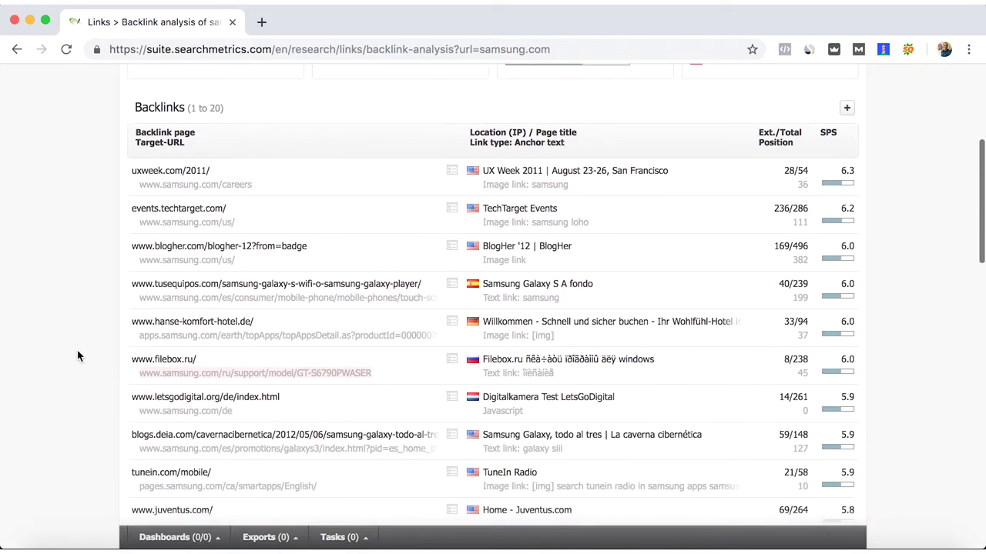
scroll(80, 355, "down", 2)
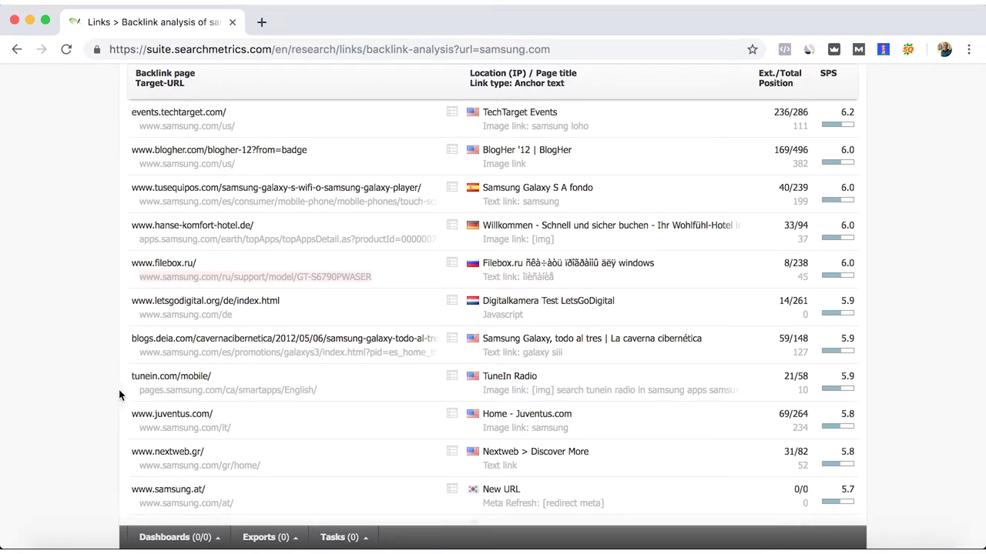
scroll(95, 387, "down", 5)
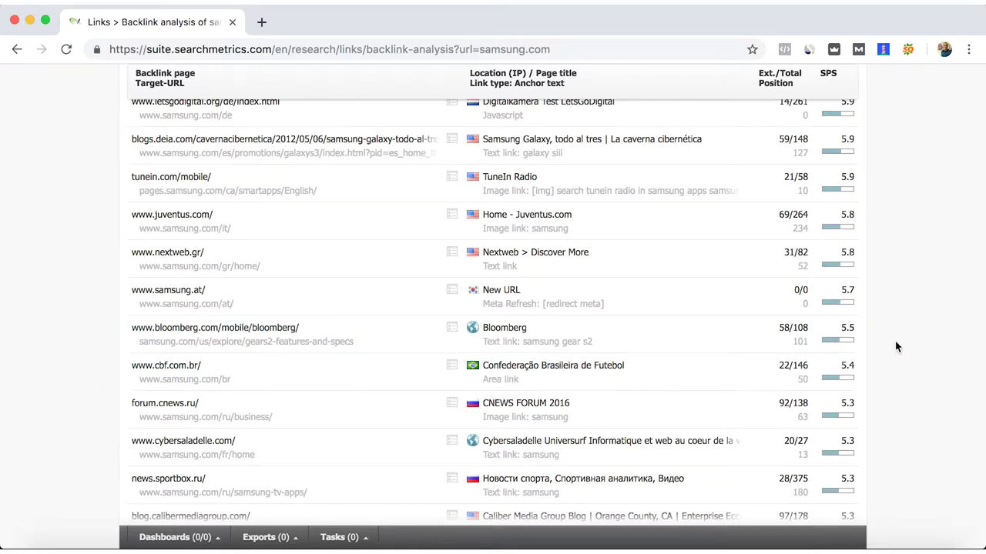
Step: Examine the follow/nofollow split, top geo locations, top industries and referring news domains of the backlinks
scroll(864, 374, "down", 2)
scroll(864, 373, "down", 5)
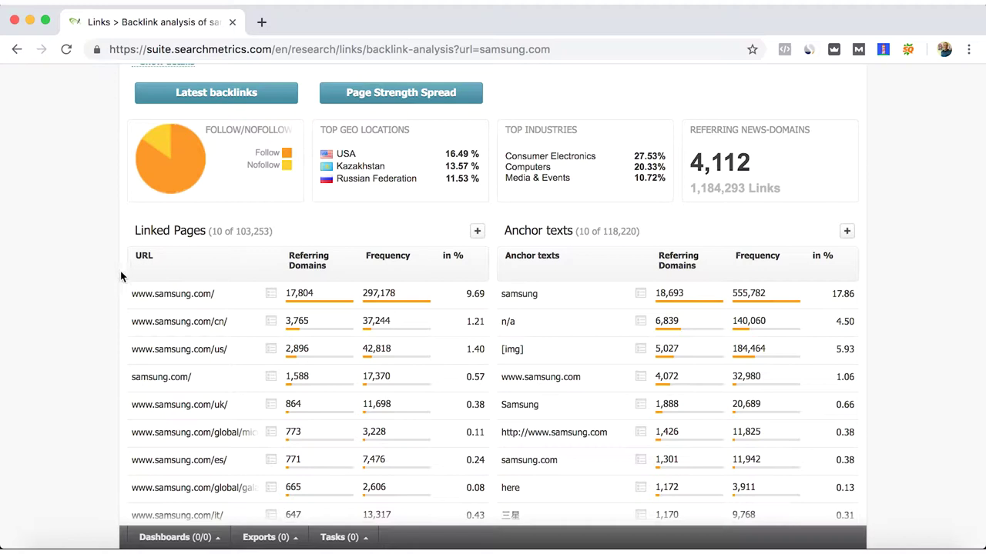
scroll(317, 210, "down", 1)
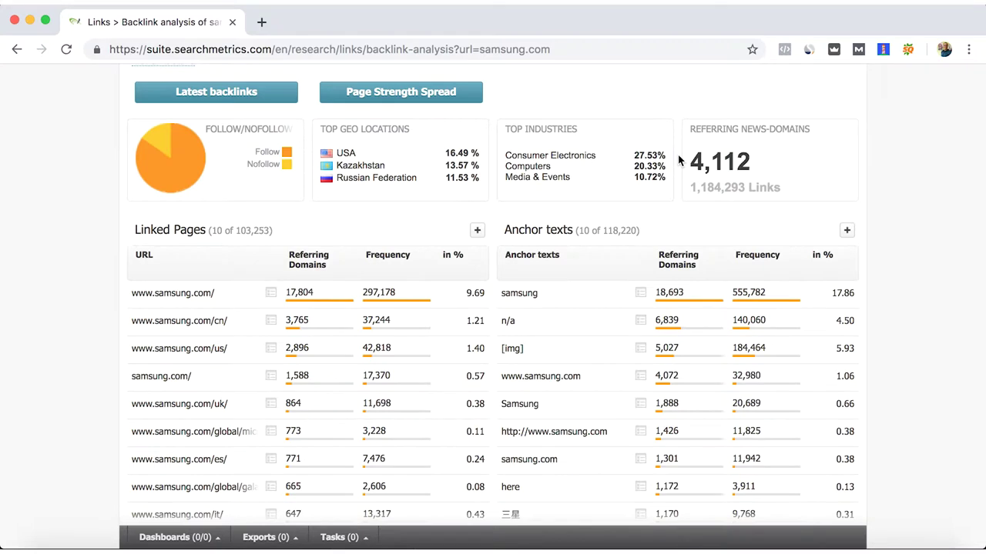
Step: Examine the Linked Pages and Anchor texts tables by referring domains, frequency and percentage
scroll(679, 159, "down", 2)
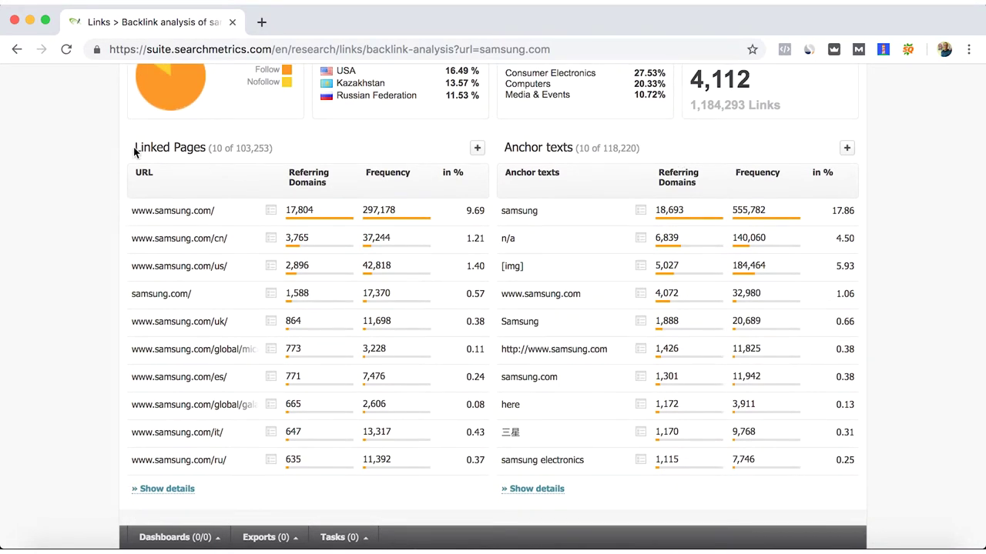
scroll(121, 158, "down", 2)
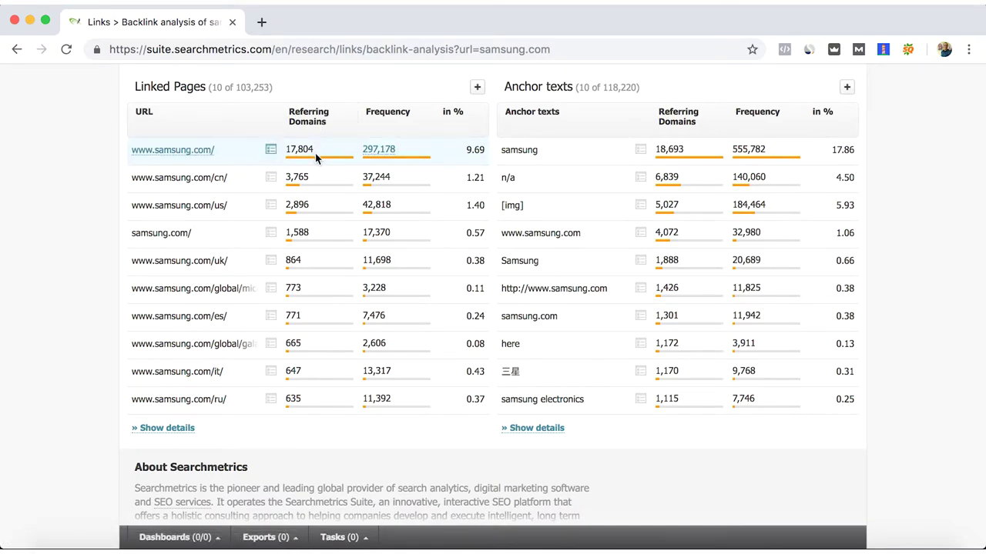
mouse_move(316, 158)
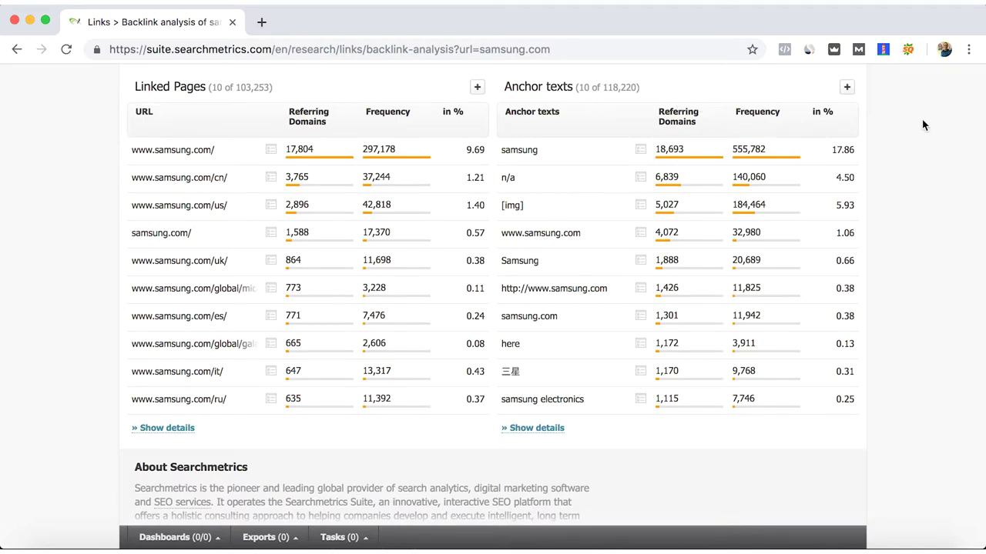
scroll(924, 126, "up", 1)
scroll(924, 126, "up", 1)
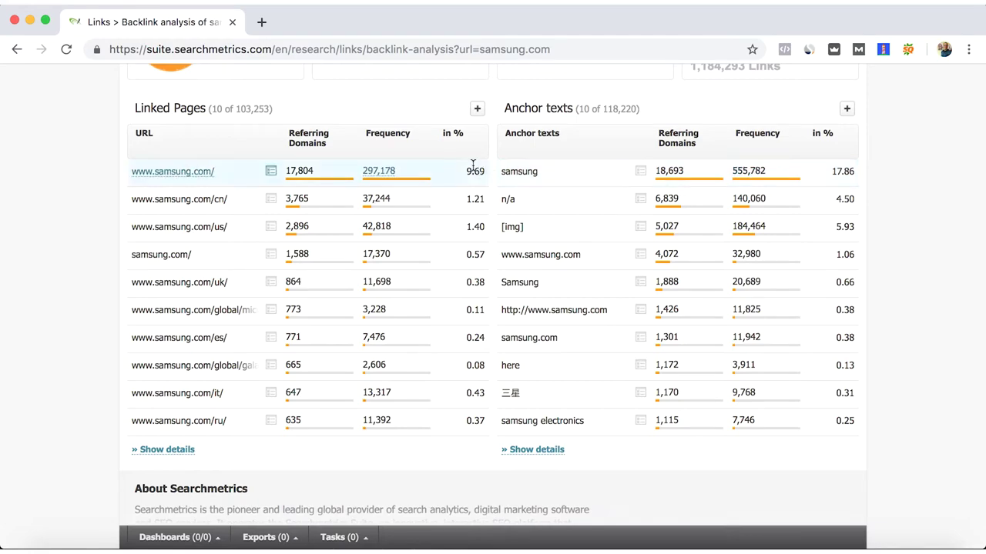
scroll(552, 176, "up", 5)
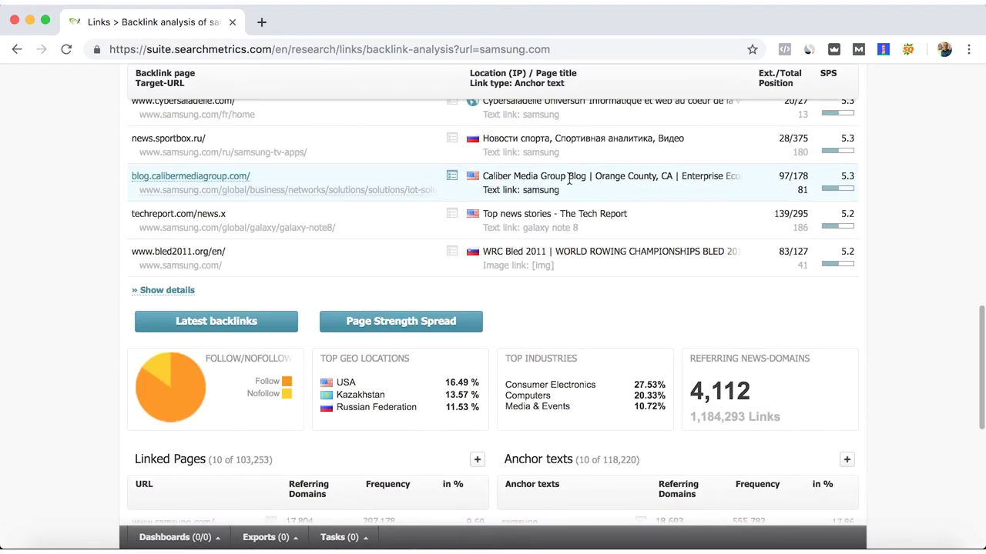
scroll(642, 311, "up", 10)
scroll(642, 312, "up", 4)
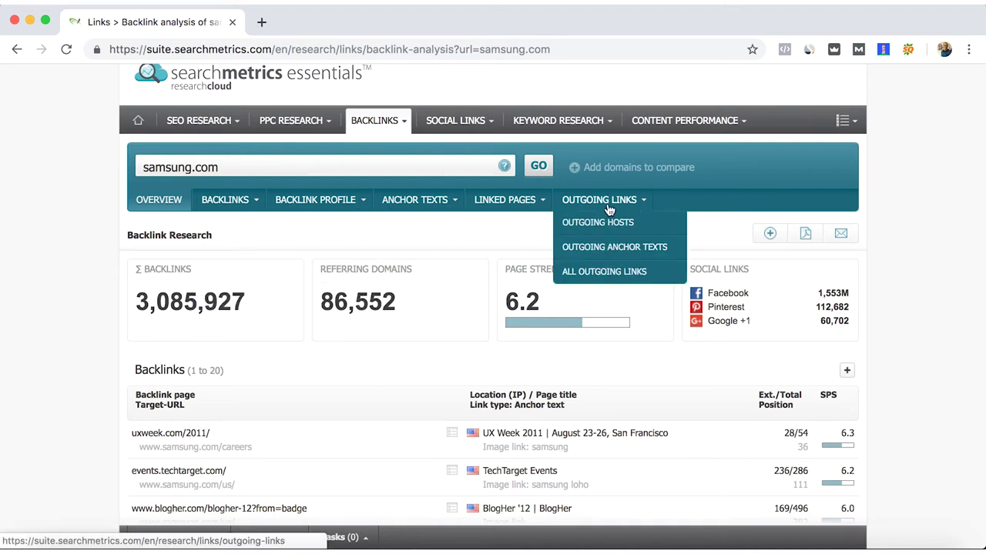
scroll(676, 208, "up", 1)
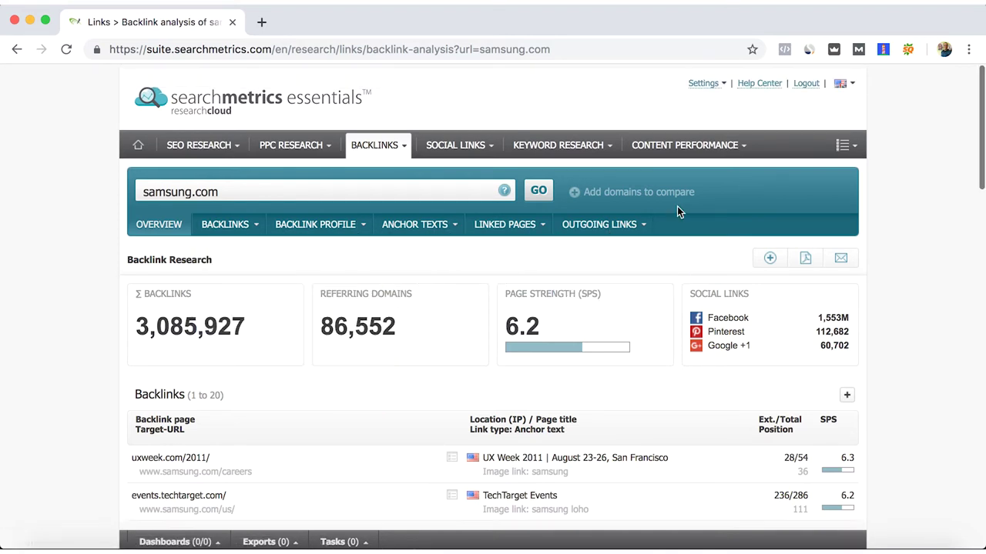
scroll(916, 223, "down", 3)
scroll(916, 223, "down", 5)
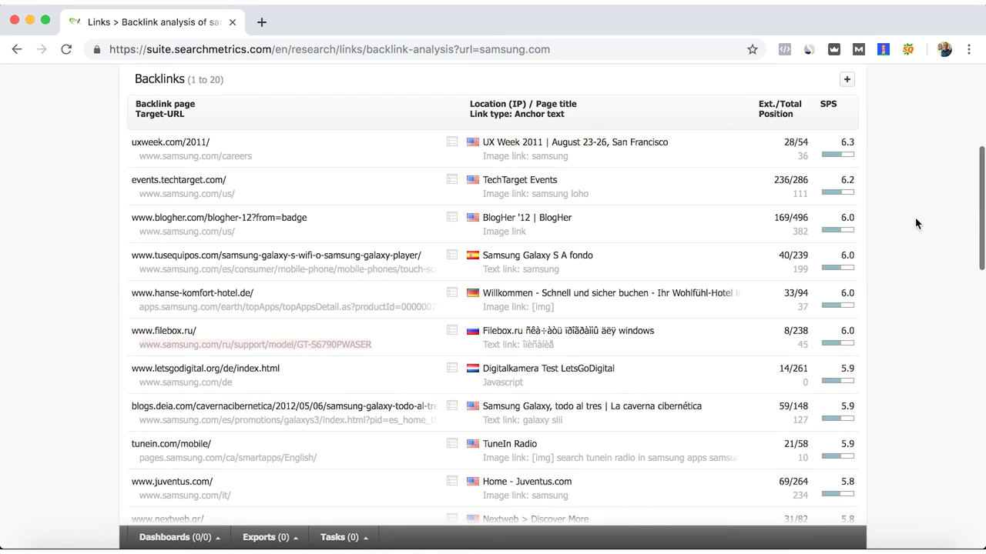
scroll(919, 220, "up", 9)
scroll(921, 224, "down", 1)
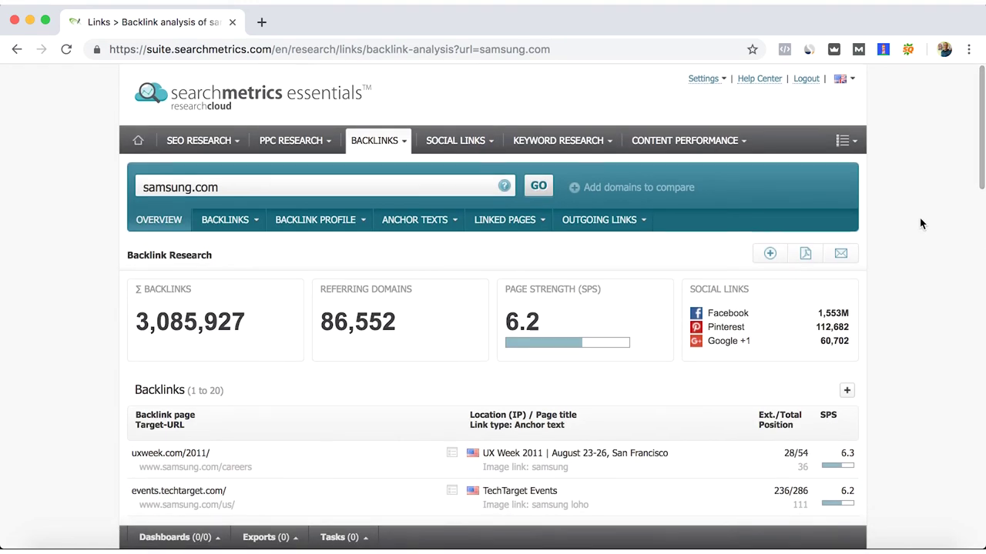